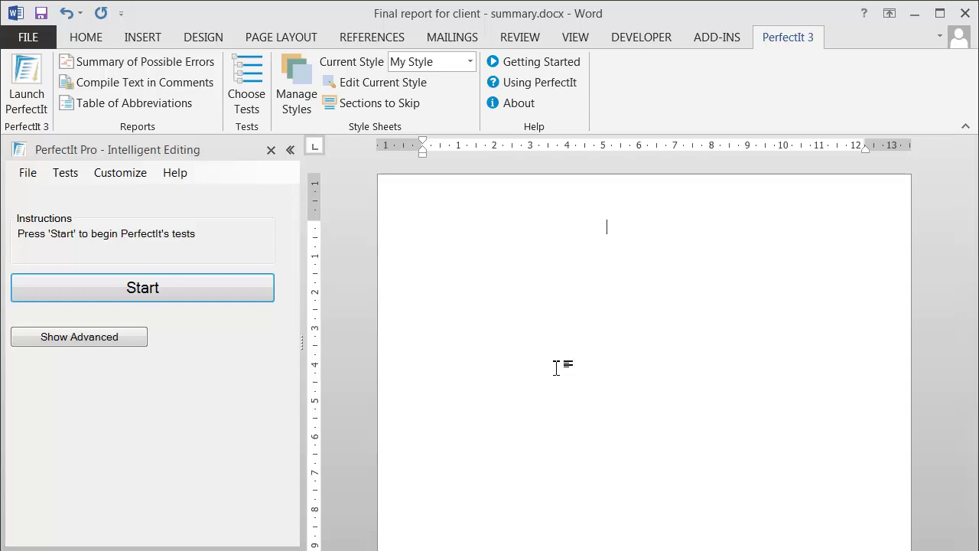
Make US House Style the current PerfectIt style sheet and start checking the report
{"action": "left_click", "coordinate": [470, 62]}
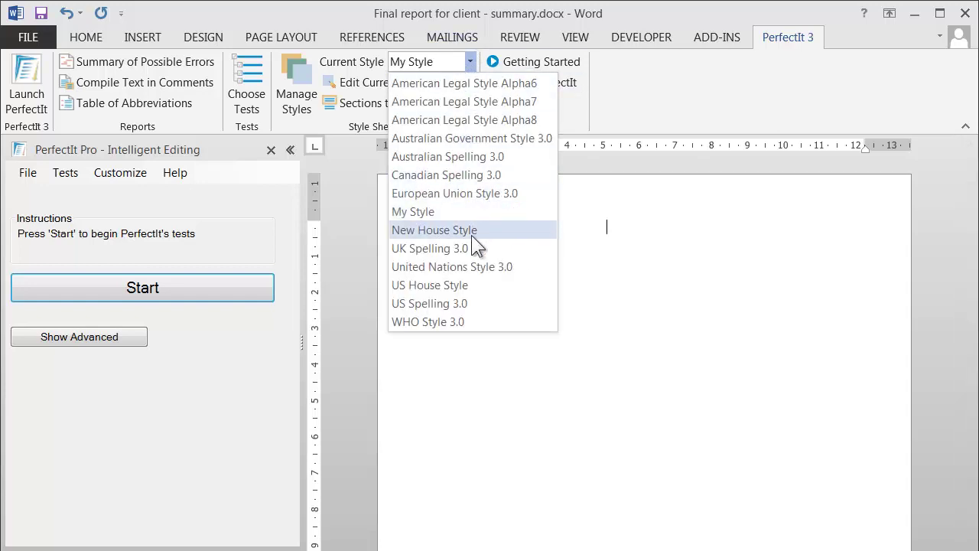
{"action": "left_click", "coordinate": [457, 284]}
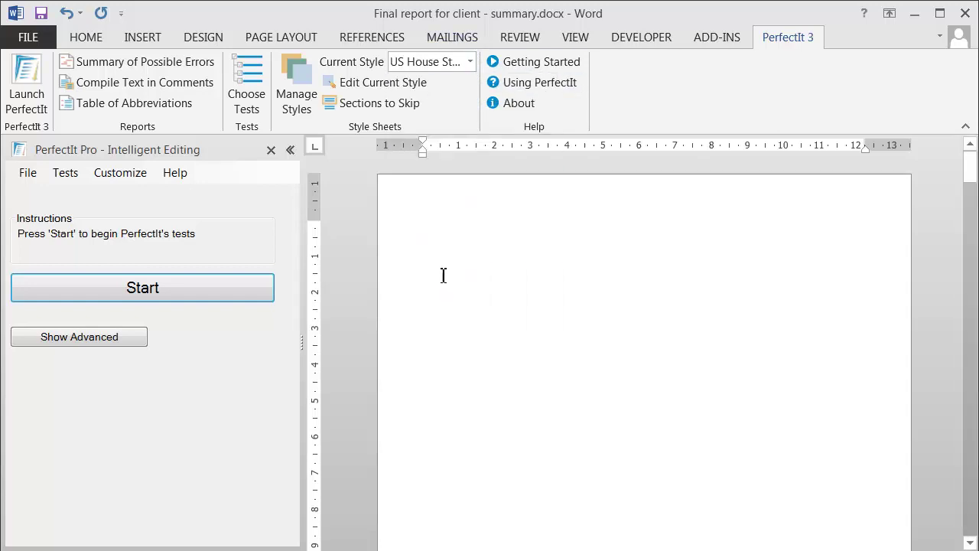
{"action": "left_click", "coordinate": [263, 296]}
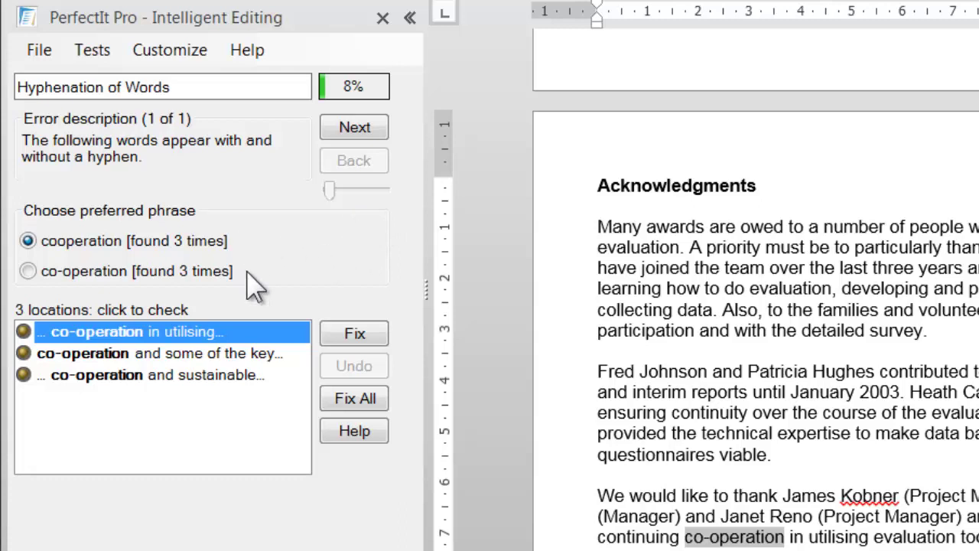
Set US House Style to always prefer 'cooperation' and open the style sheet in the editor
{"action": "left_click", "coordinate": [192, 58]}
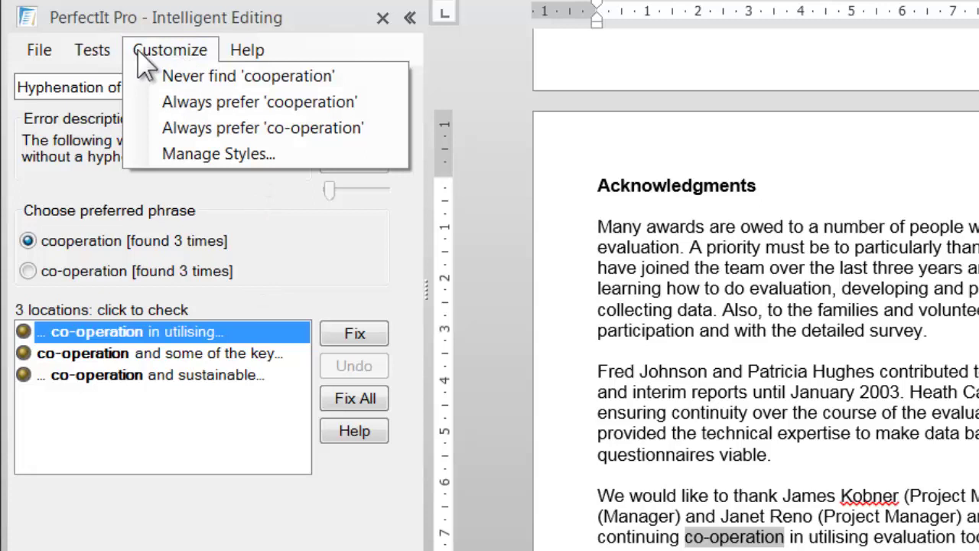
{"action": "left_click", "coordinate": [155, 118]}
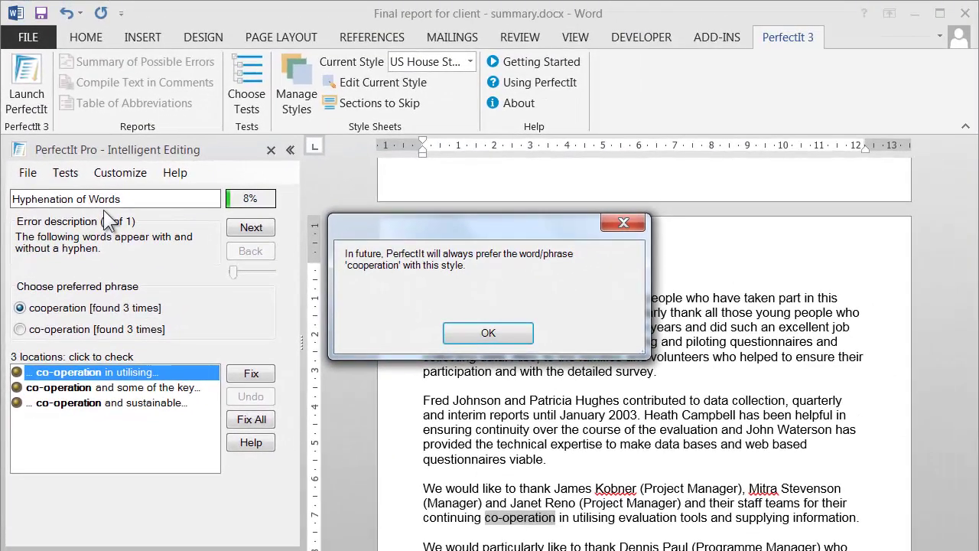
{"action": "left_click", "coordinate": [489, 337]}
{"action": "left_click", "coordinate": [370, 84]}
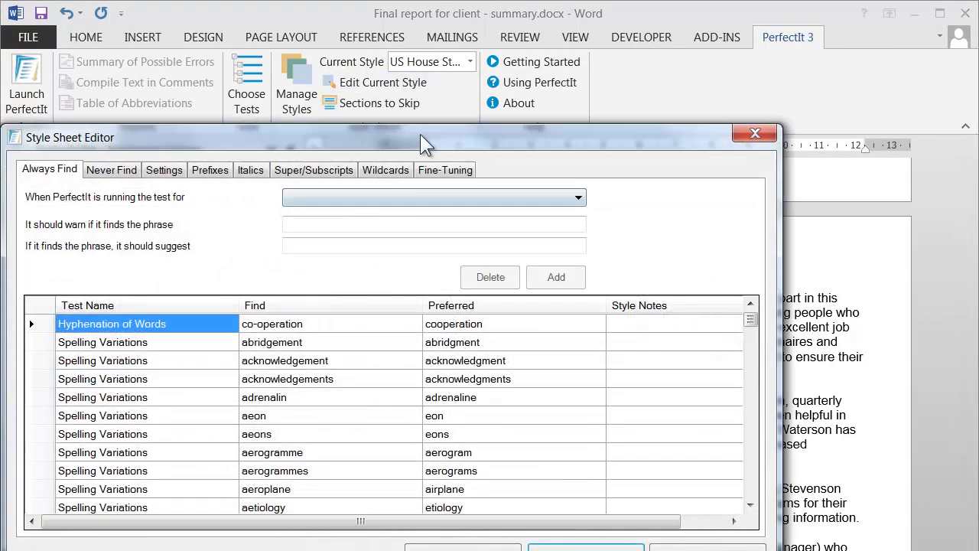
Verify the co-operation-to-cooperation rule under Hyphenation of Words, then cancel the Style Sheet Editor
{"action": "left_click_drag", "start_coordinate": [442, 135], "coordinate": [511, 69]}
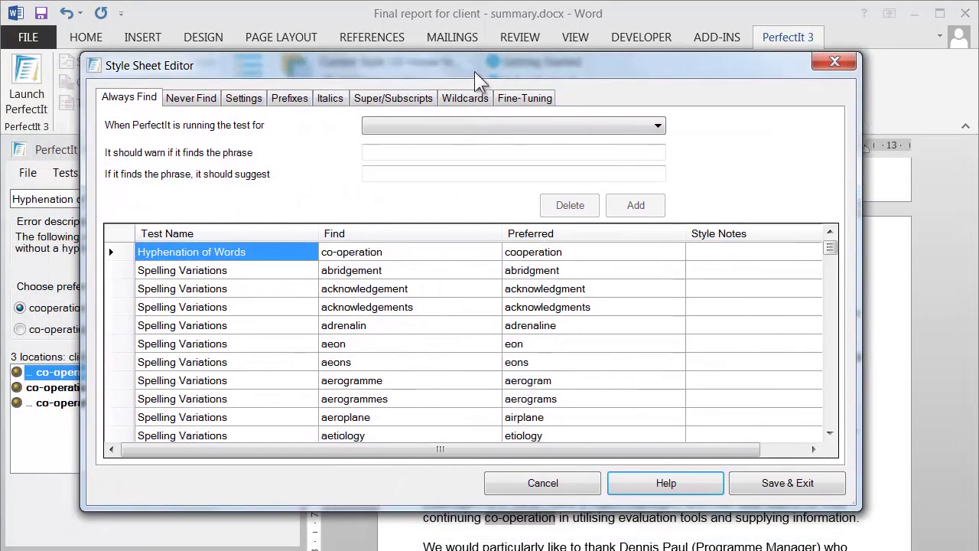
{"action": "left_click", "coordinate": [491, 122]}
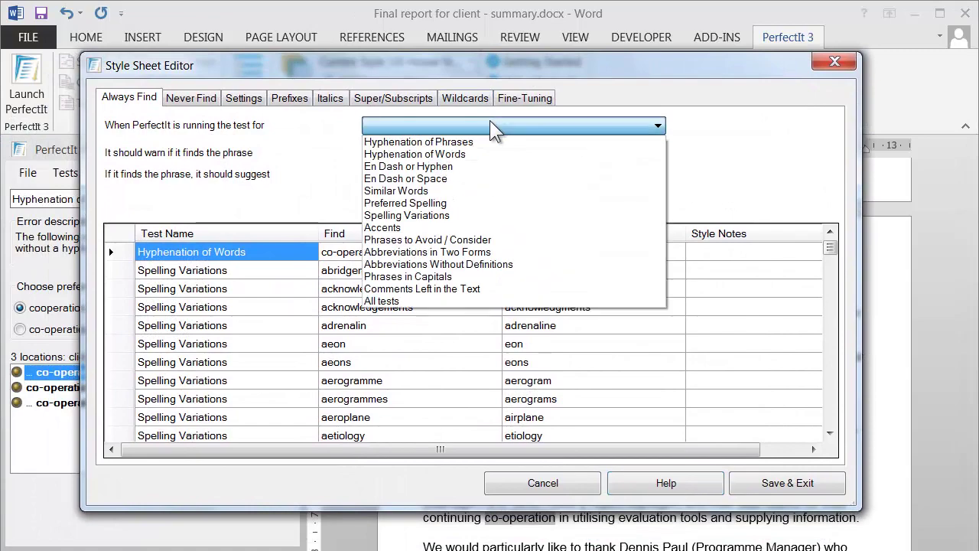
{"action": "left_click", "coordinate": [457, 152]}
{"action": "left_click", "coordinate": [546, 251]}
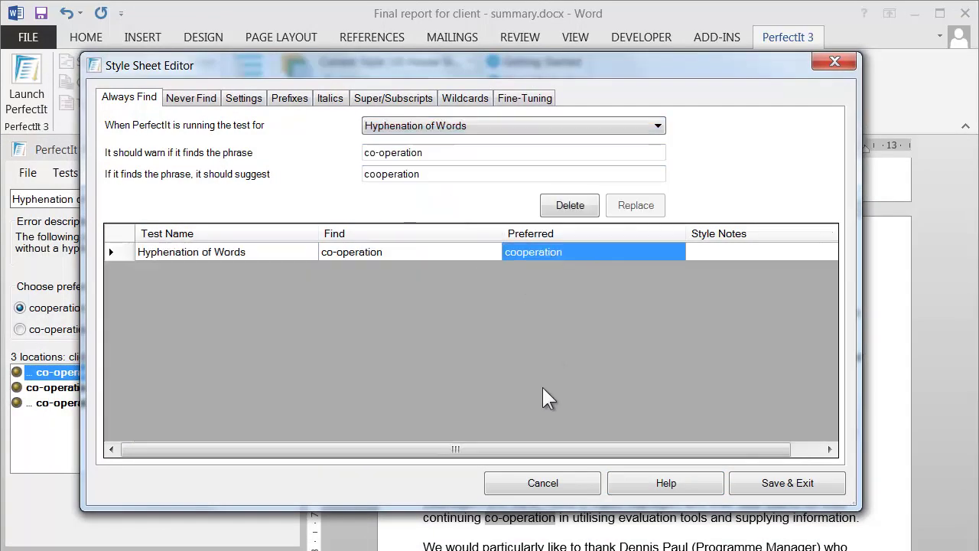
{"action": "left_click", "coordinate": [544, 472]}
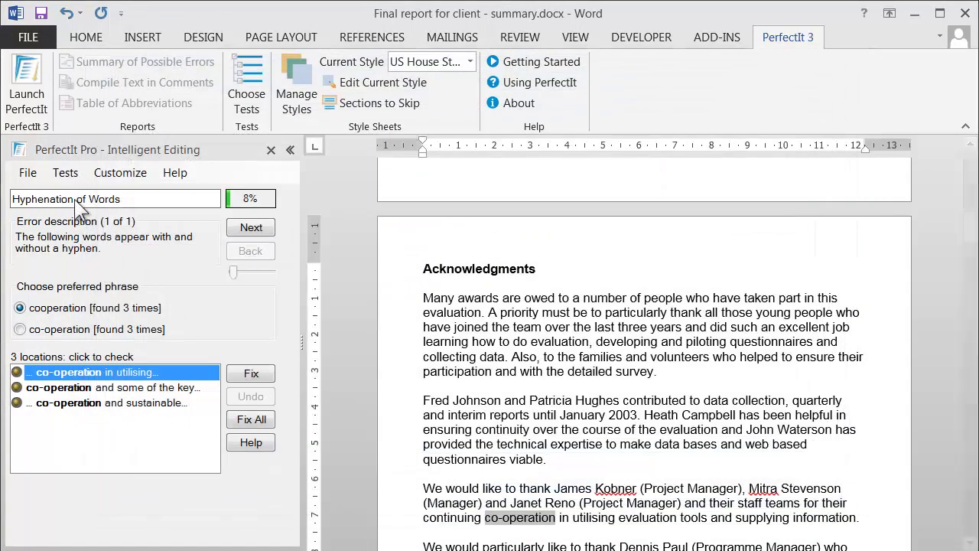
{"action": "left_click", "coordinate": [65, 174]}
Rerun the hyphenation test with 'cooperation' preferred and advance to Wildcard Find and Replace
{"action": "left_click", "coordinate": [155, 209]}
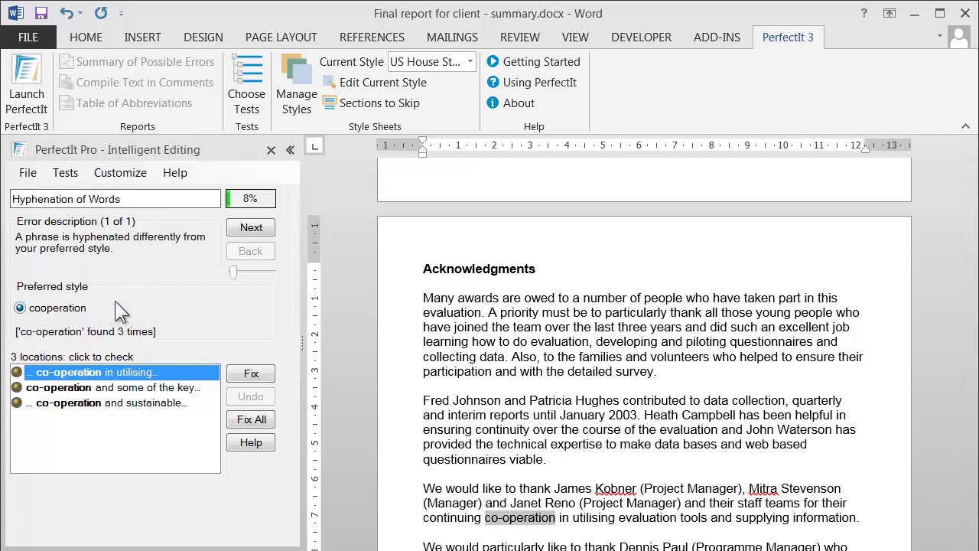
{"action": "left_click", "coordinate": [259, 227]}
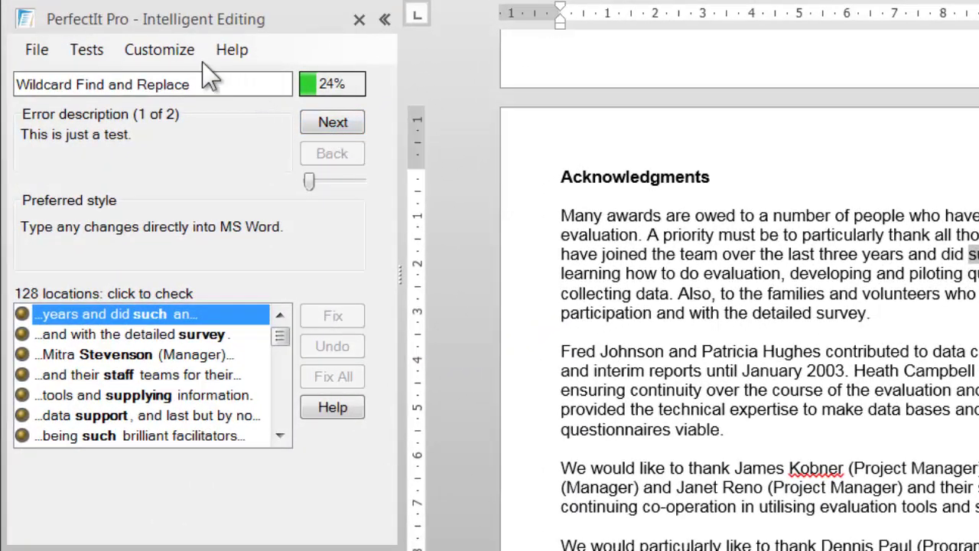
{"action": "left_click", "coordinate": [160, 51]}
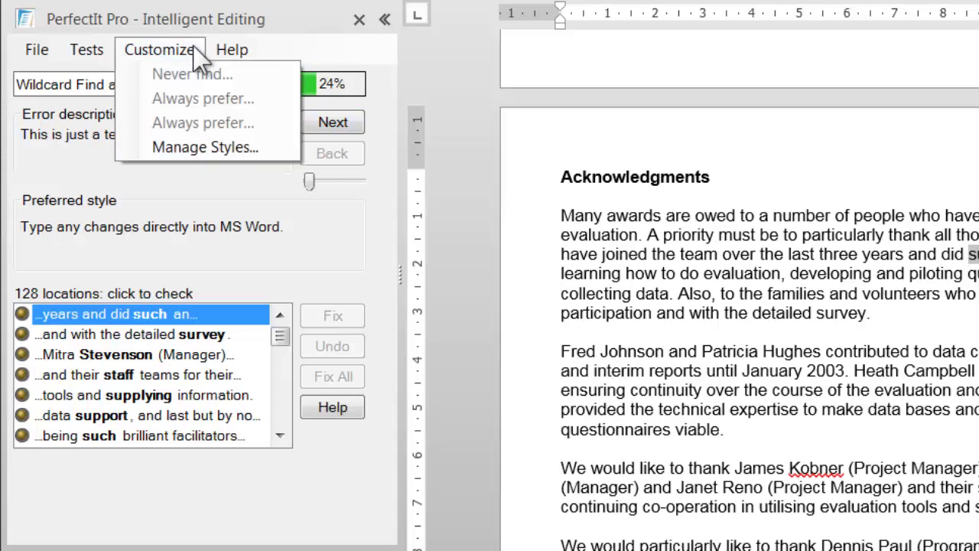
{"action": "left_click", "coordinate": [196, 59]}
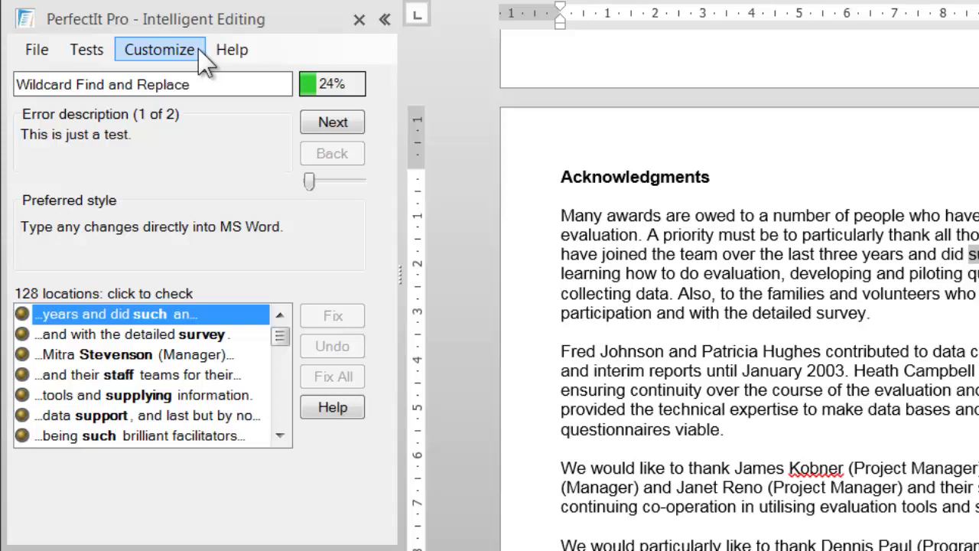
{"action": "left_click", "coordinate": [90, 52]}
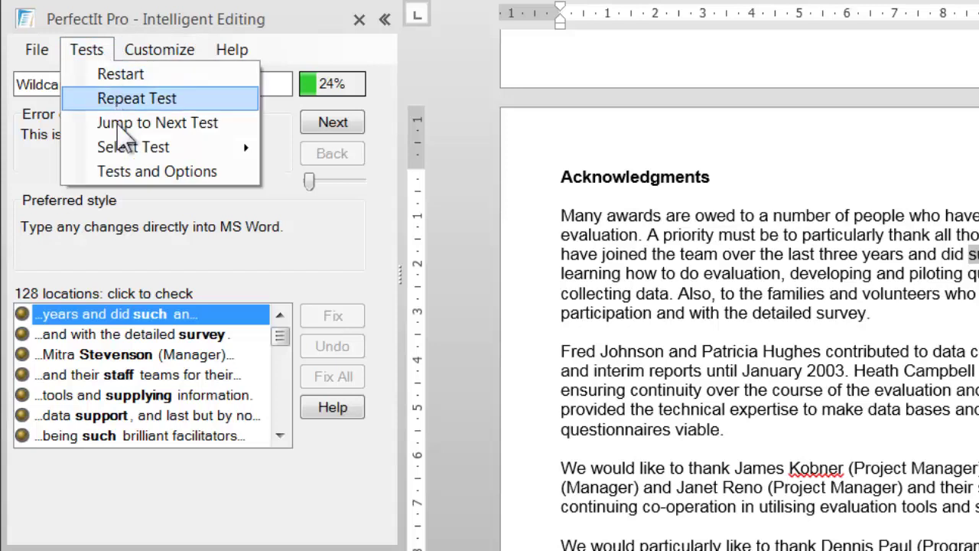
{"action": "mouse_move", "coordinate": [121, 144]}
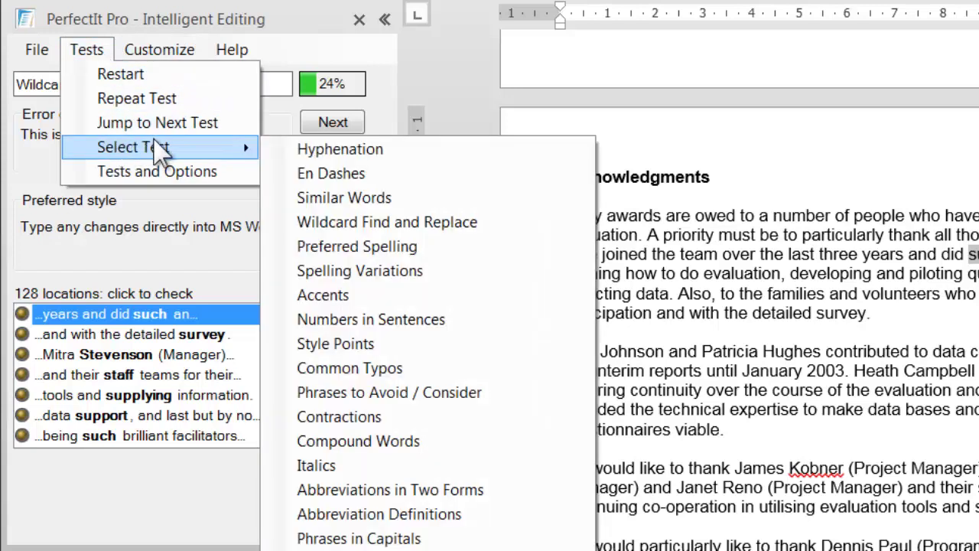
Jump to Numbers in Sentences and always prefer words for numbers 1 to 10
{"action": "left_click", "coordinate": [325, 321]}
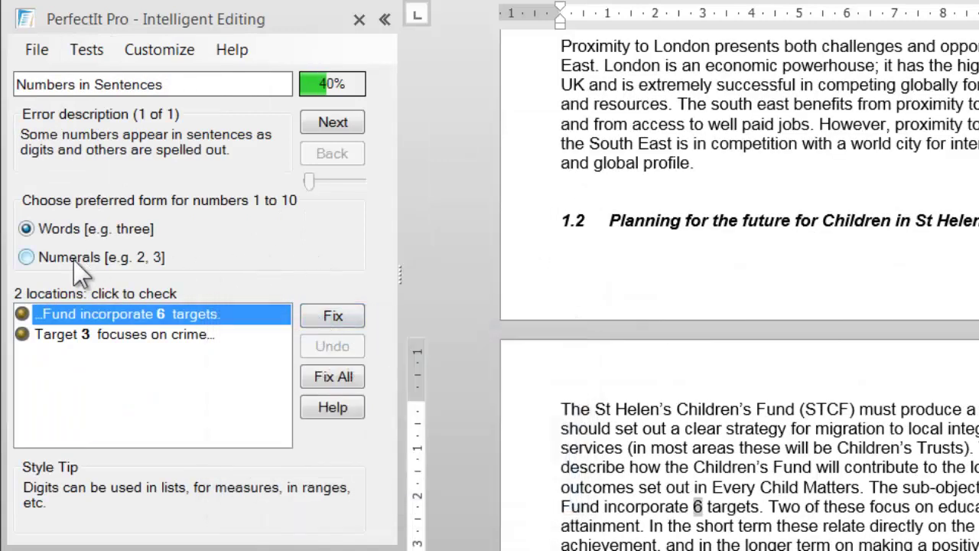
{"action": "left_click", "coordinate": [26, 257]}
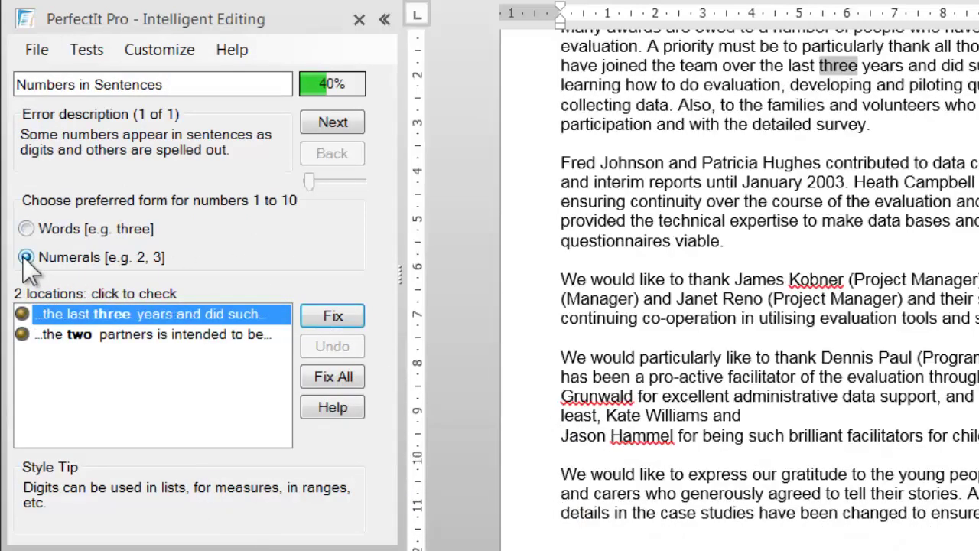
{"action": "left_click", "coordinate": [27, 230]}
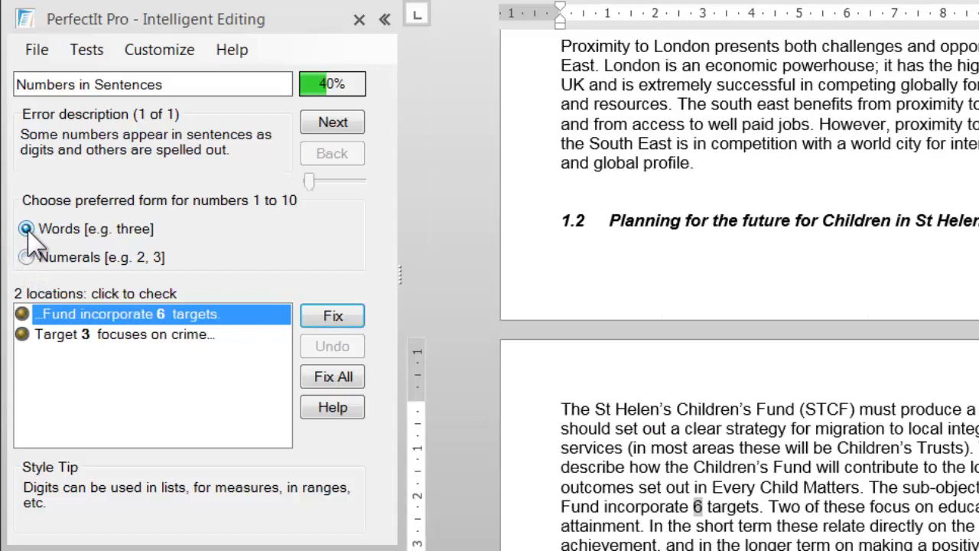
{"action": "left_click", "coordinate": [145, 52]}
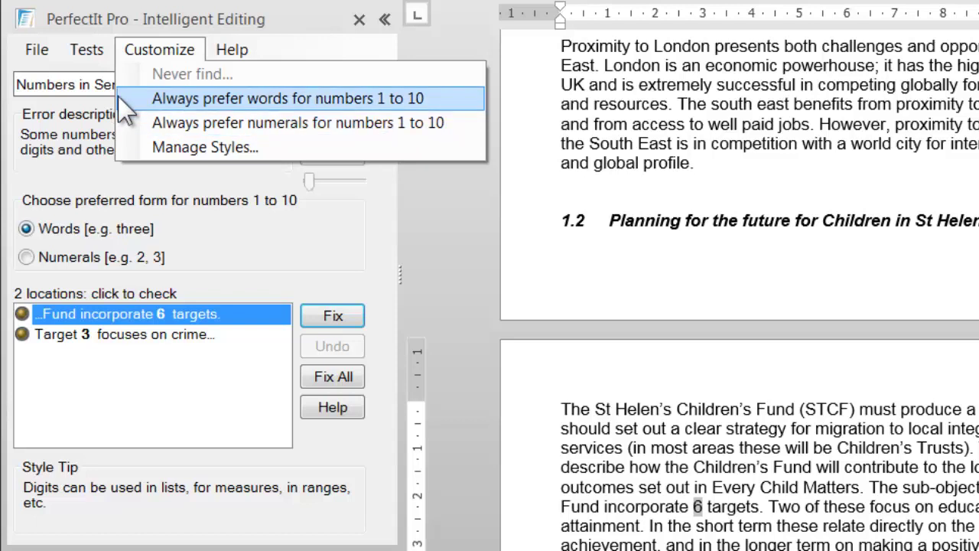
{"action": "left_click", "coordinate": [98, 55]}
{"action": "mouse_move", "coordinate": [104, 153]}
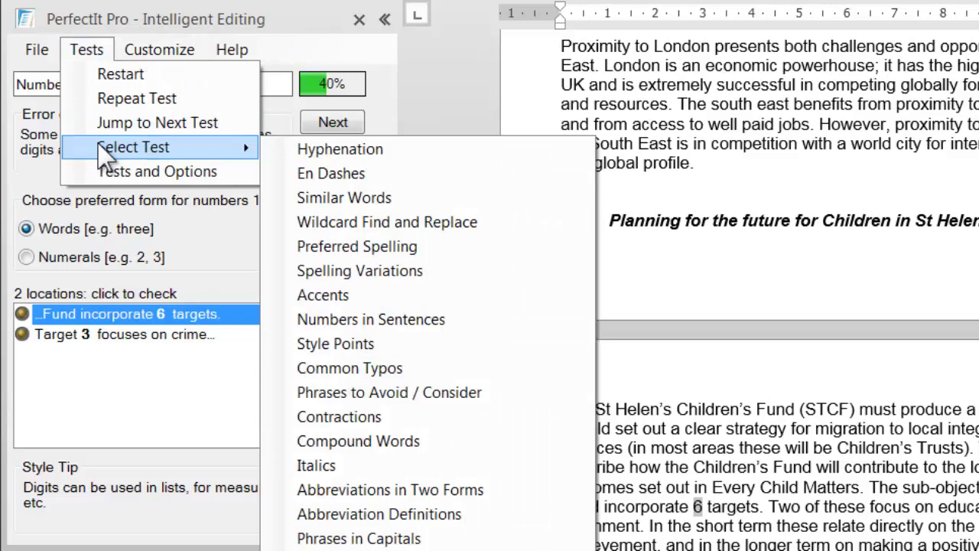
Run Phrases in Capitals and set the style to never find 'government' in any capitalization
{"action": "left_click", "coordinate": [333, 538]}
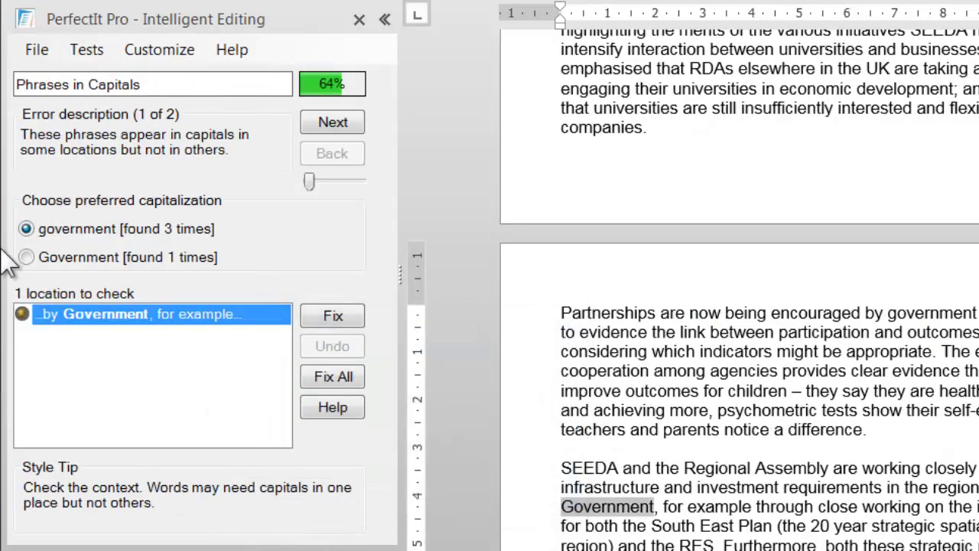
{"action": "left_click", "coordinate": [26, 257]}
{"action": "left_click", "coordinate": [26, 229]}
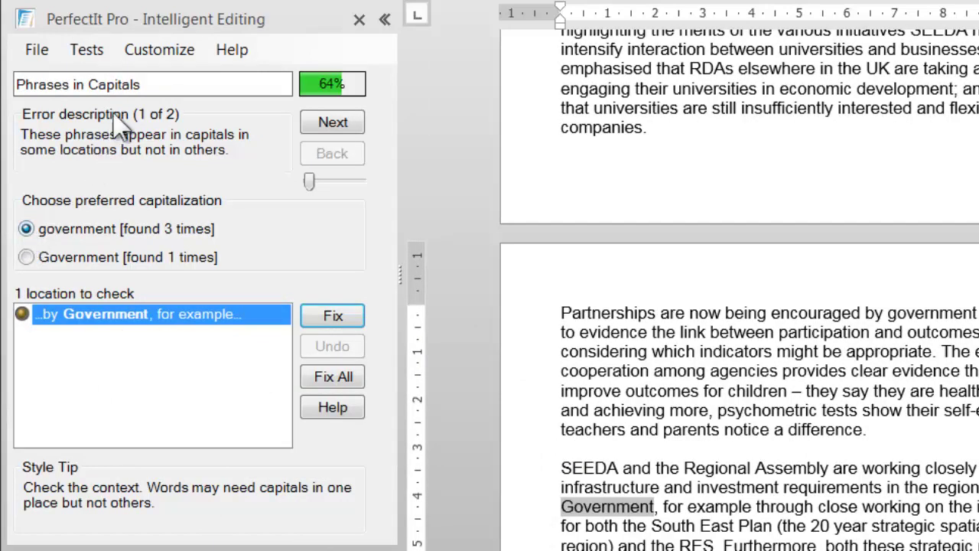
{"action": "left_click", "coordinate": [130, 55]}
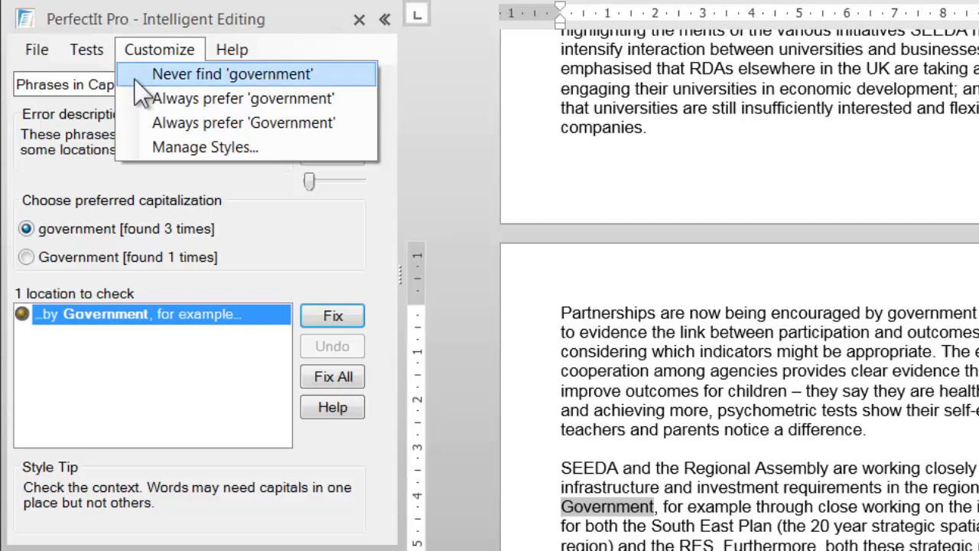
{"action": "left_click", "coordinate": [136, 78]}
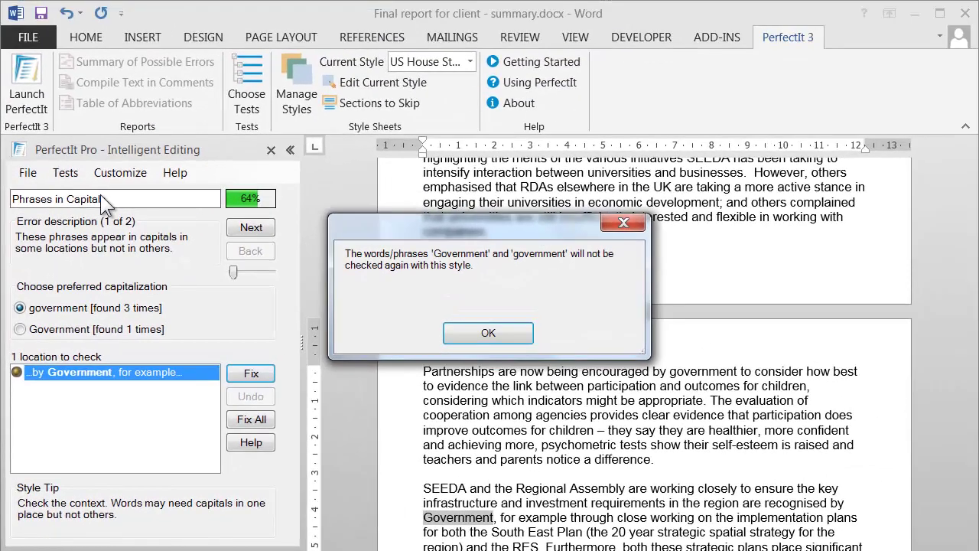
{"action": "left_click", "coordinate": [480, 338]}
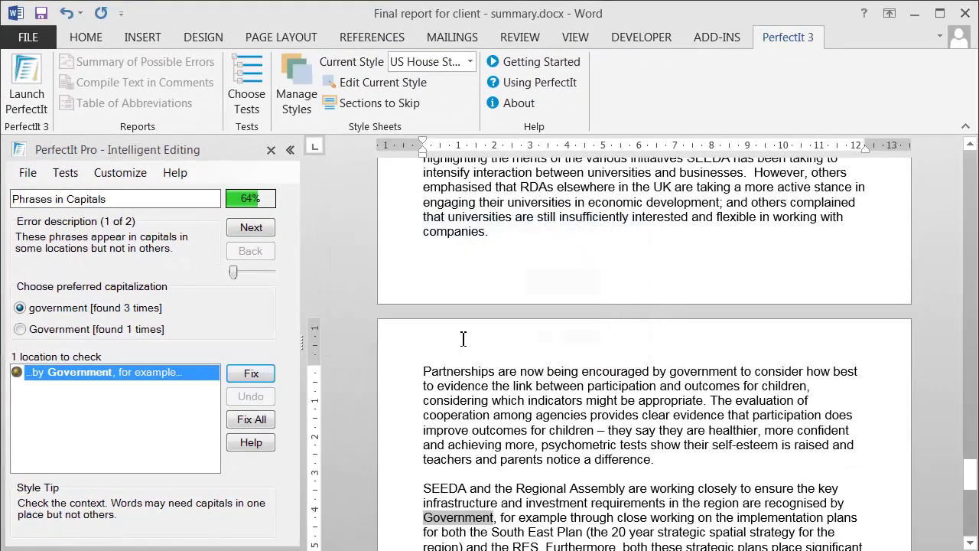
{"action": "left_click", "coordinate": [366, 85]}
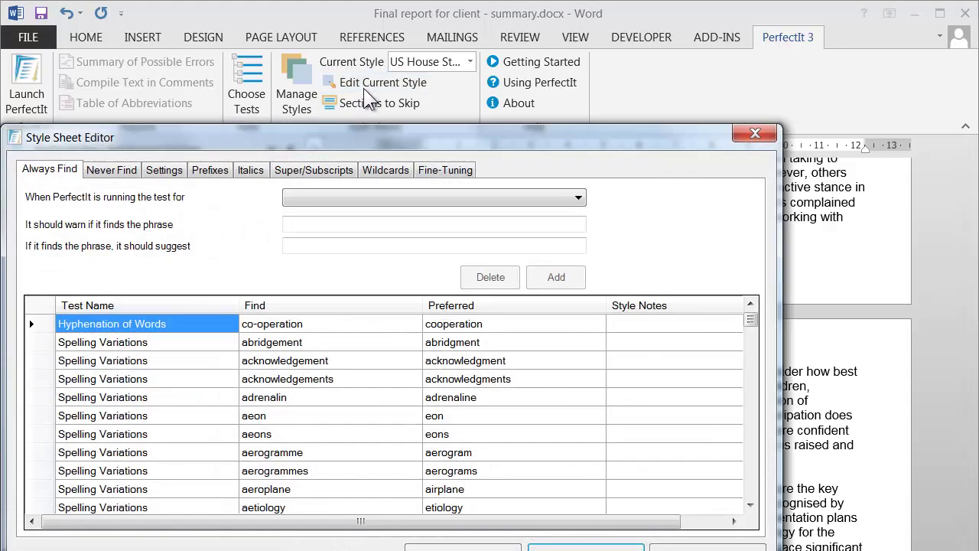
{"action": "left_click_drag", "start_coordinate": [325, 137], "coordinate": [382, 92]}
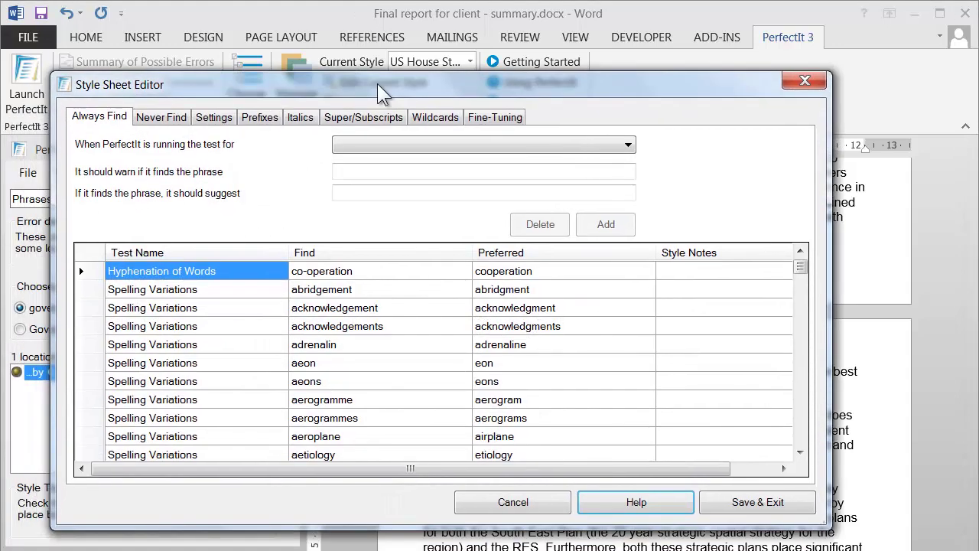
{"action": "left_click", "coordinate": [170, 119]}
{"action": "left_click", "coordinate": [593, 298]}
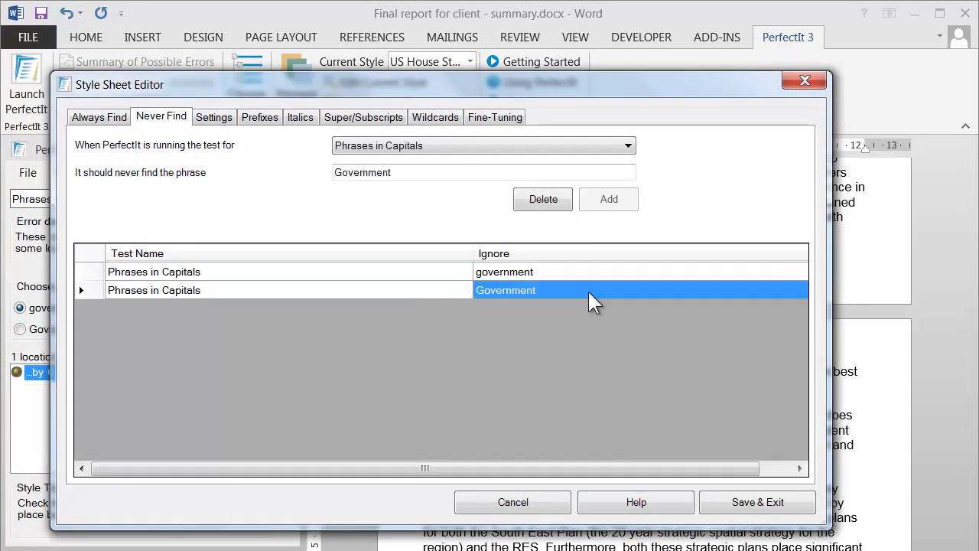
{"action": "left_click", "coordinate": [513, 501]}
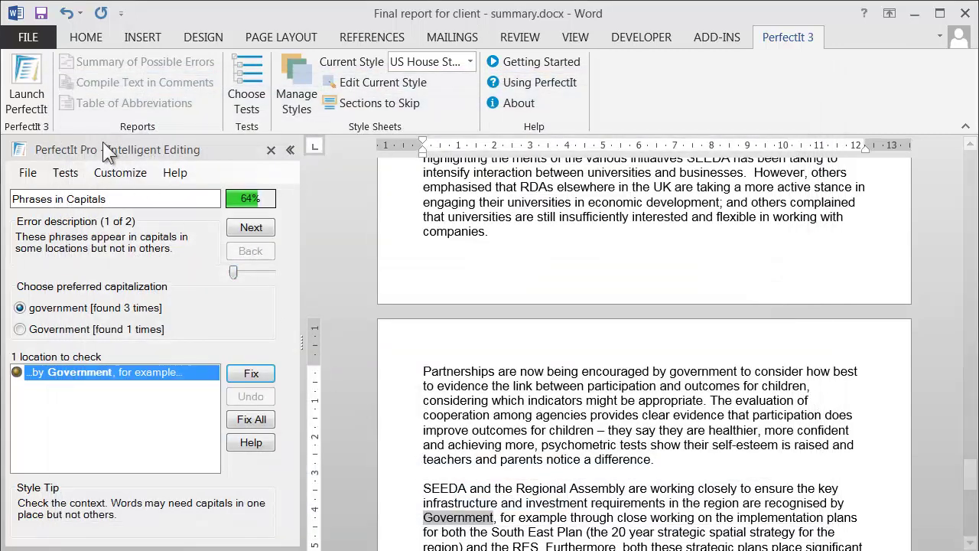
{"action": "left_click", "coordinate": [66, 171]}
Rerun Phrases in Capitals, return to the document's start, and restart PerfectIt from the beginning
{"action": "left_click", "coordinate": [72, 209]}
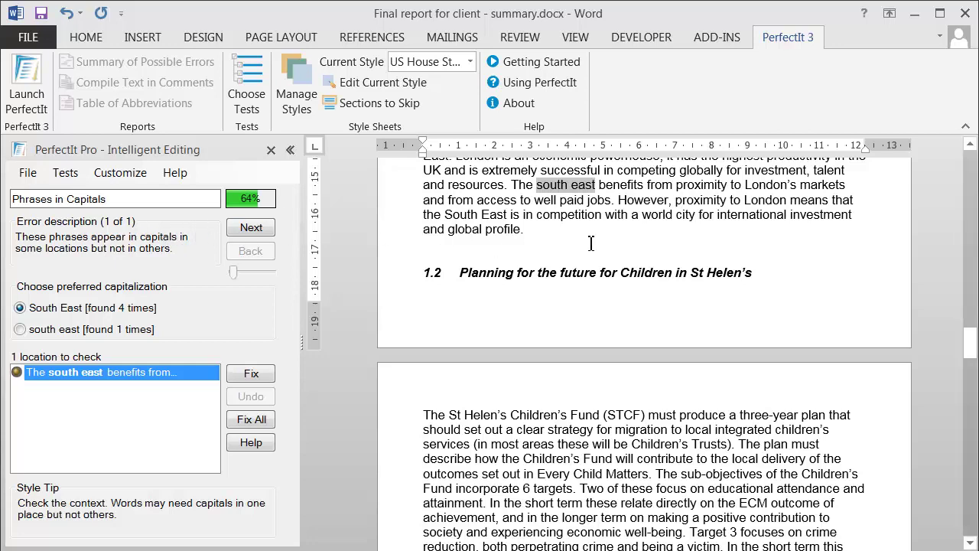
{"action": "left_click", "coordinate": [638, 260]}
{"action": "left_click_drag", "start_coordinate": [970, 346], "coordinate": [970, 169]}
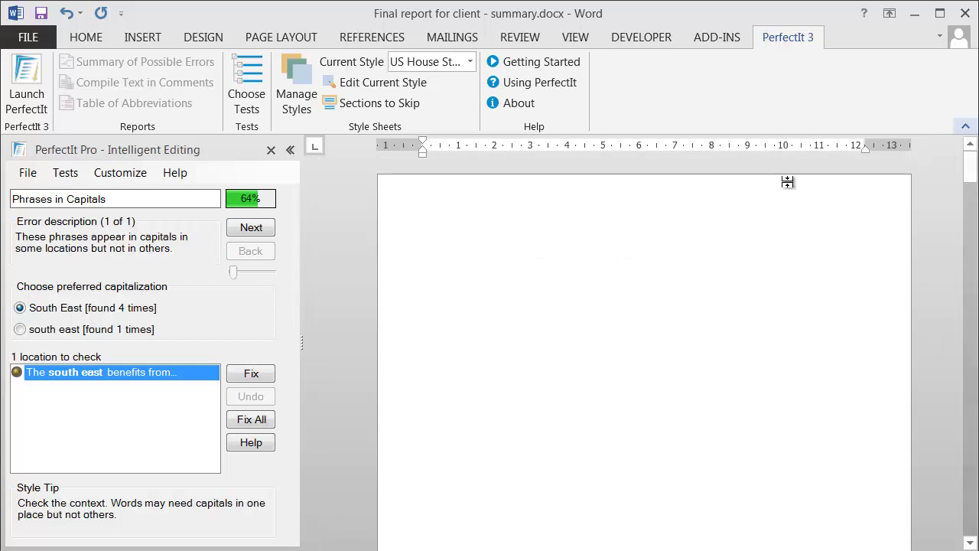
{"action": "left_click", "coordinate": [465, 252]}
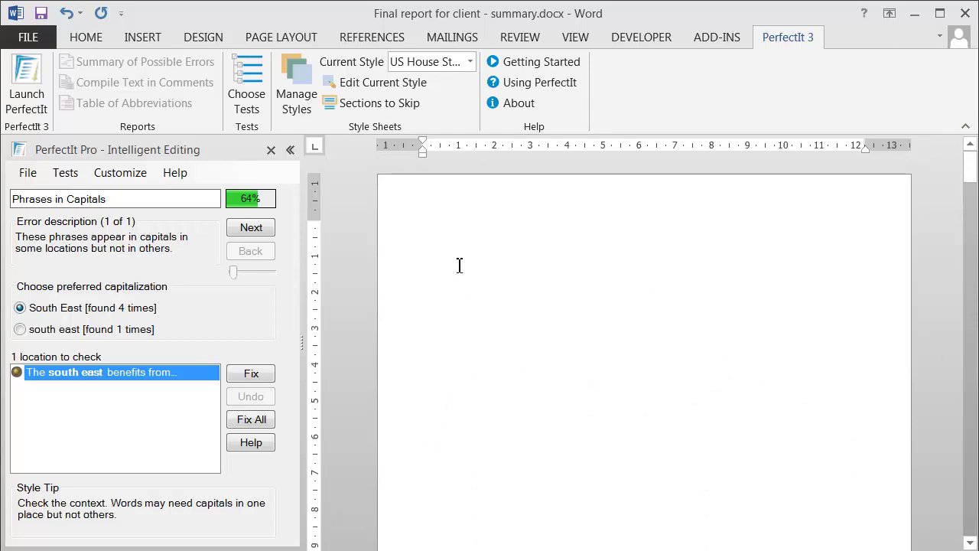
{"action": "left_click", "coordinate": [65, 173]}
{"action": "left_click", "coordinate": [80, 188]}
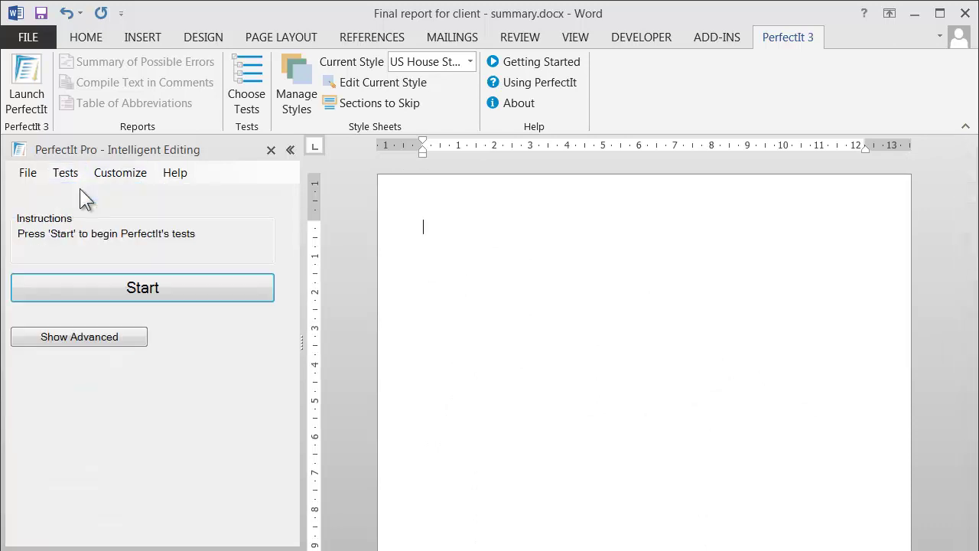